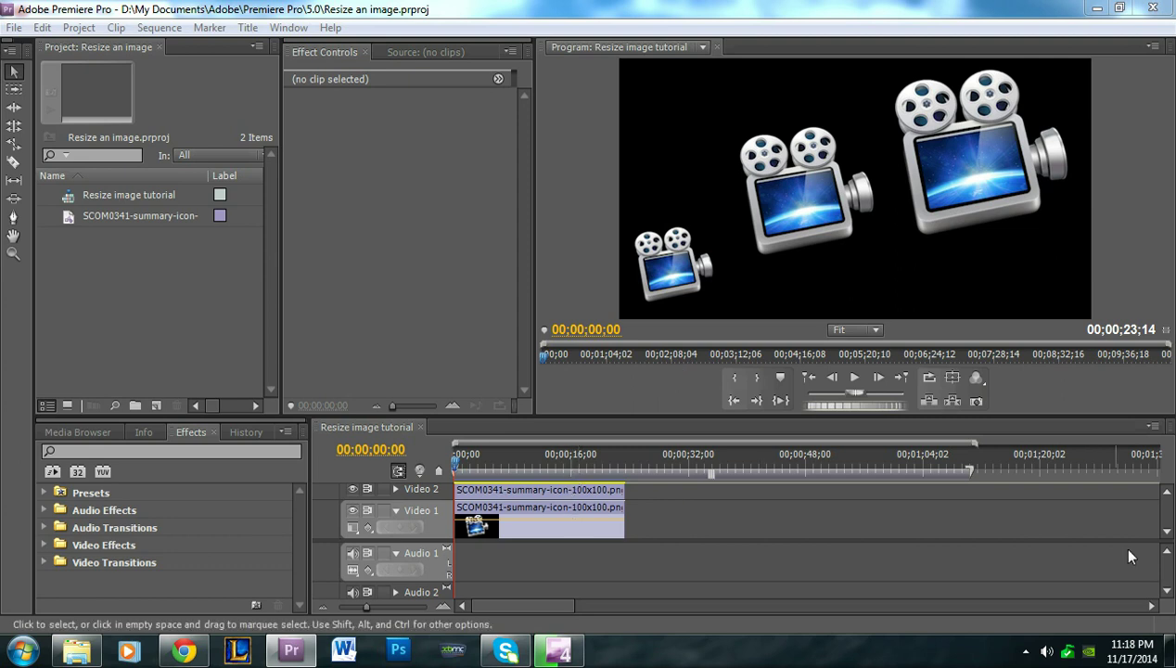
- Scrub the sequence and inspect the camera images in the frame past the first clip
{"action": "left_click_drag", "start_coordinate": [583, 455], "coordinate": [552, 455]}
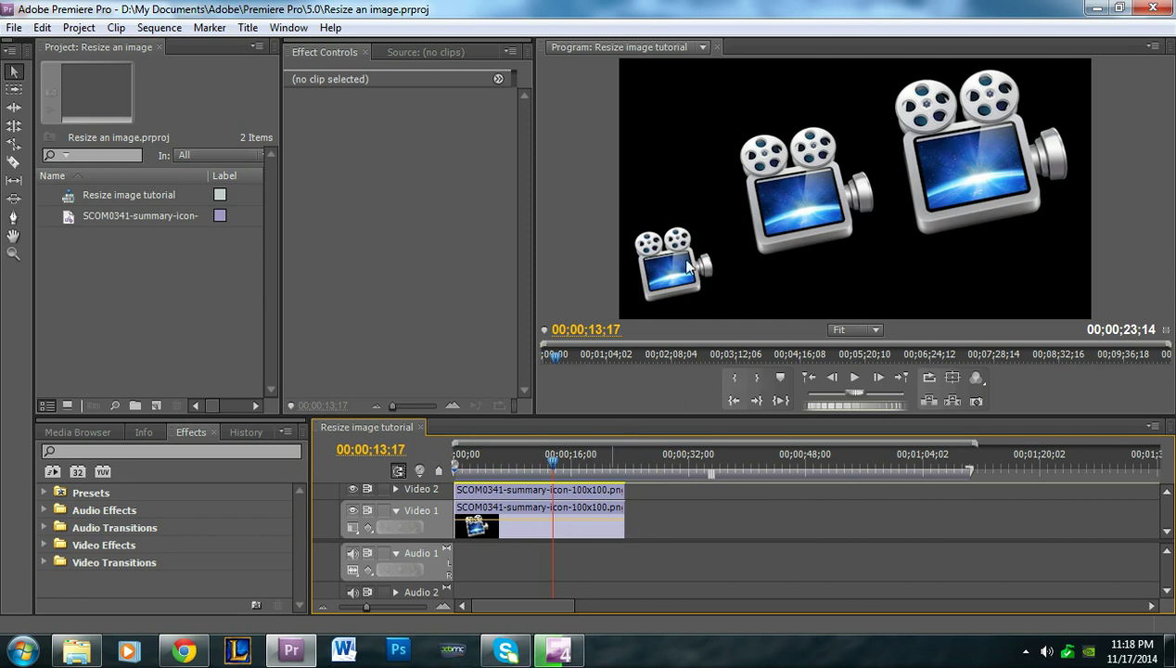
{"action": "left_click_drag", "start_coordinate": [638, 416], "coordinate": [638, 405]}
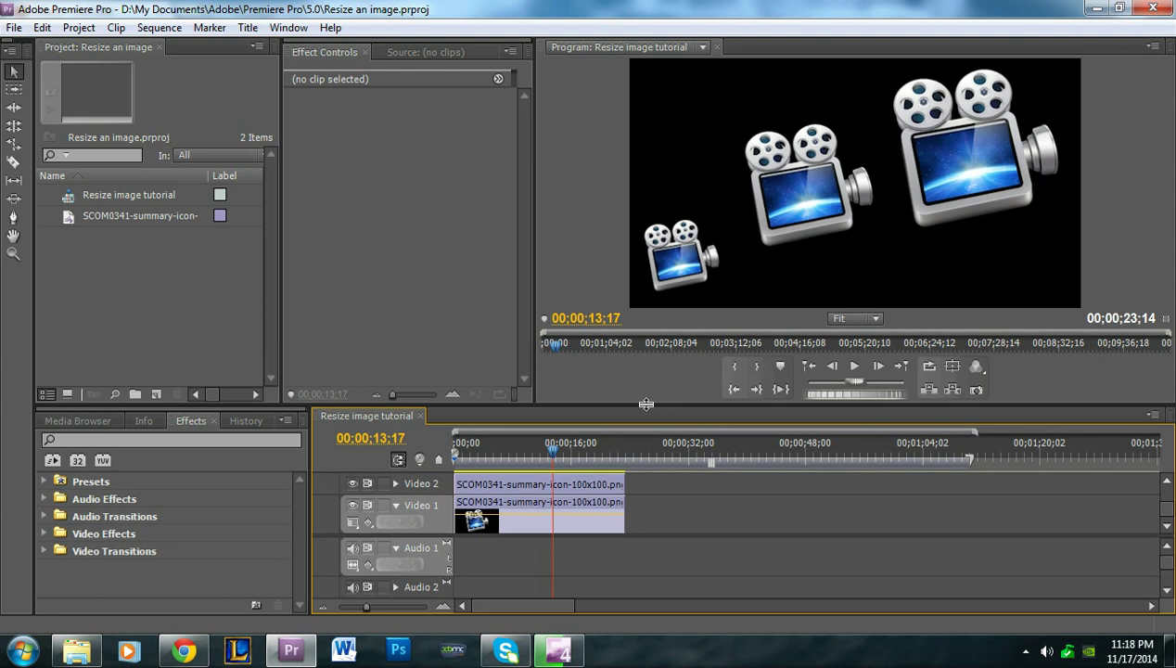
{"action": "left_click", "coordinate": [731, 234]}
{"action": "left_click", "coordinate": [765, 181]}
{"action": "left_click", "coordinate": [974, 172]}
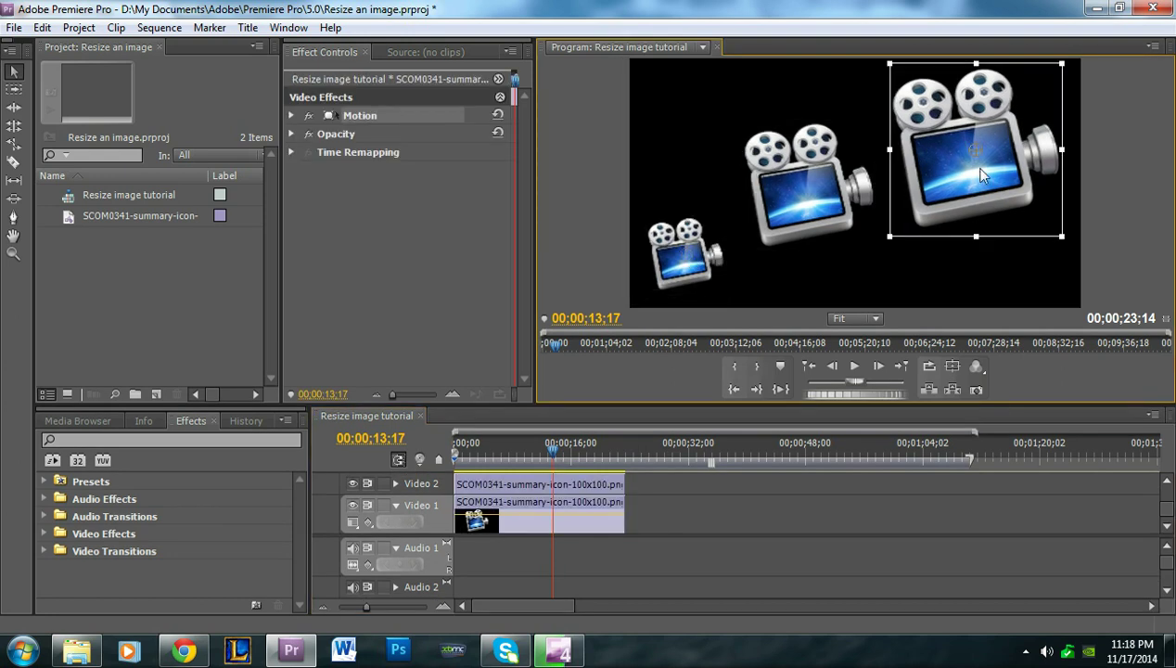
{"action": "left_click", "coordinate": [758, 516]}
{"action": "left_click_drag", "start_coordinate": [712, 462], "coordinate": [590, 464]}
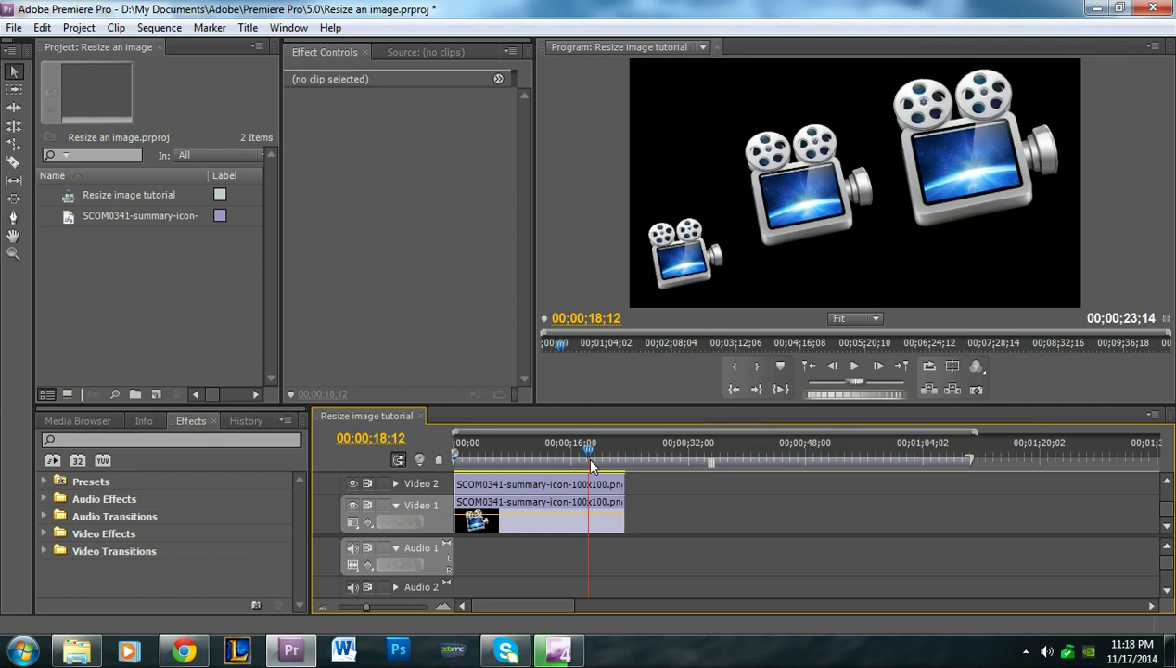
{"action": "mouse_move", "coordinate": [590, 462]}
{"action": "left_mouse_down"}
{"action": "mouse_move", "coordinate": [640, 460]}
{"action": "mouse_move", "coordinate": [591, 461]}
{"action": "left_mouse_up"}
- Place SCOM0341 on Video 1 near 00;00;44 and extend the clip's right edge
{"action": "left_click", "coordinate": [122, 293]}
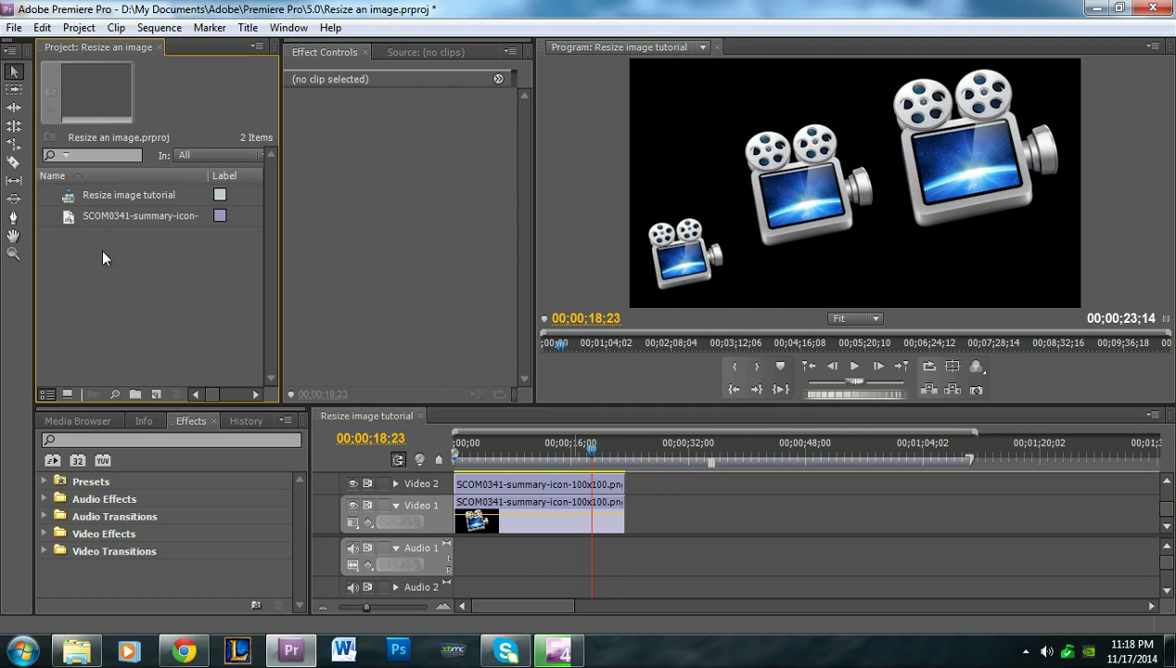
{"action": "double_click", "coordinate": [116, 292]}
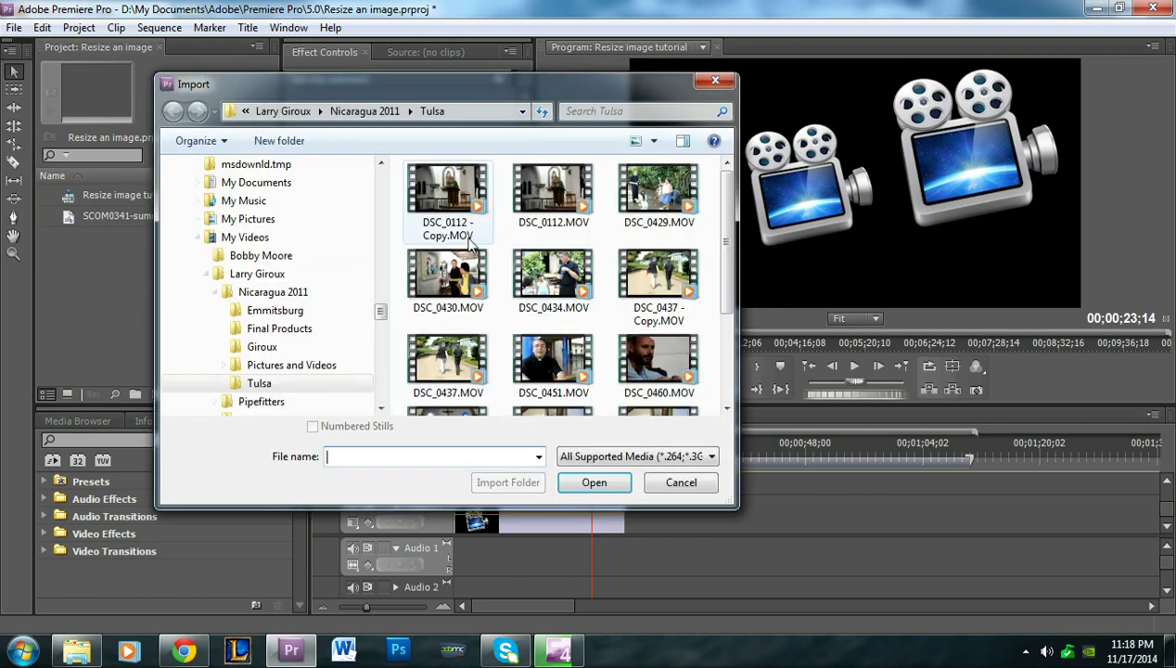
{"action": "left_click", "coordinate": [714, 81]}
{"action": "left_click", "coordinate": [83, 217]}
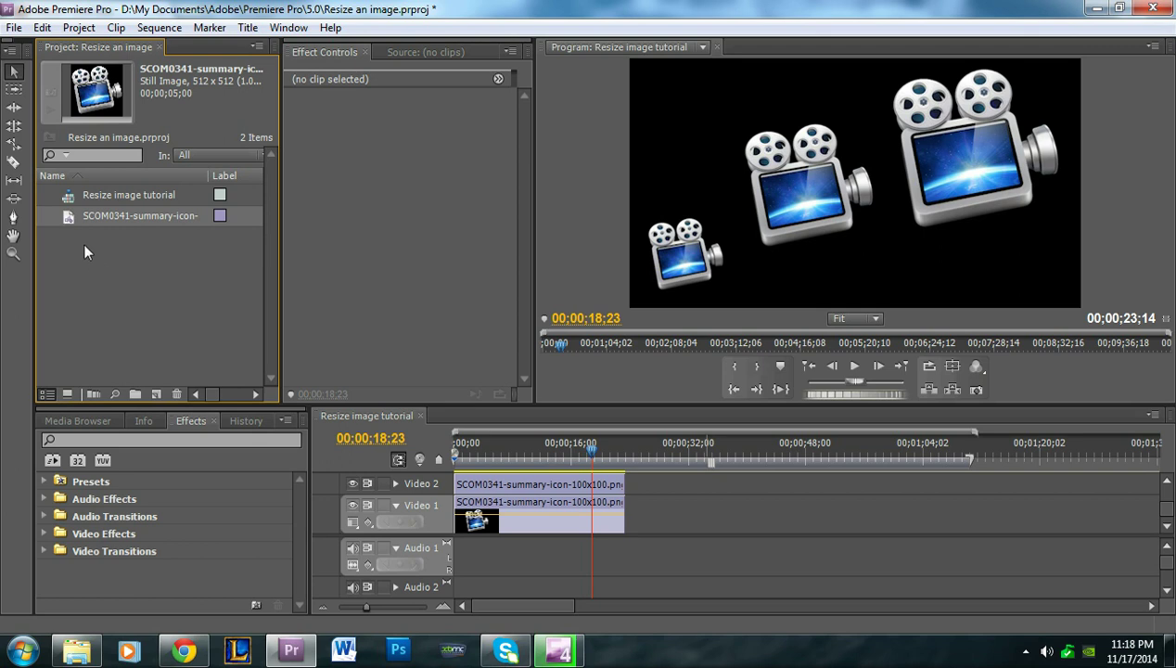
{"action": "left_click_drag", "start_coordinate": [68, 218], "coordinate": [913, 507]}
{"action": "left_click", "coordinate": [803, 451]}
{"action": "left_click_drag", "start_coordinate": [808, 442], "coordinate": [791, 475]}
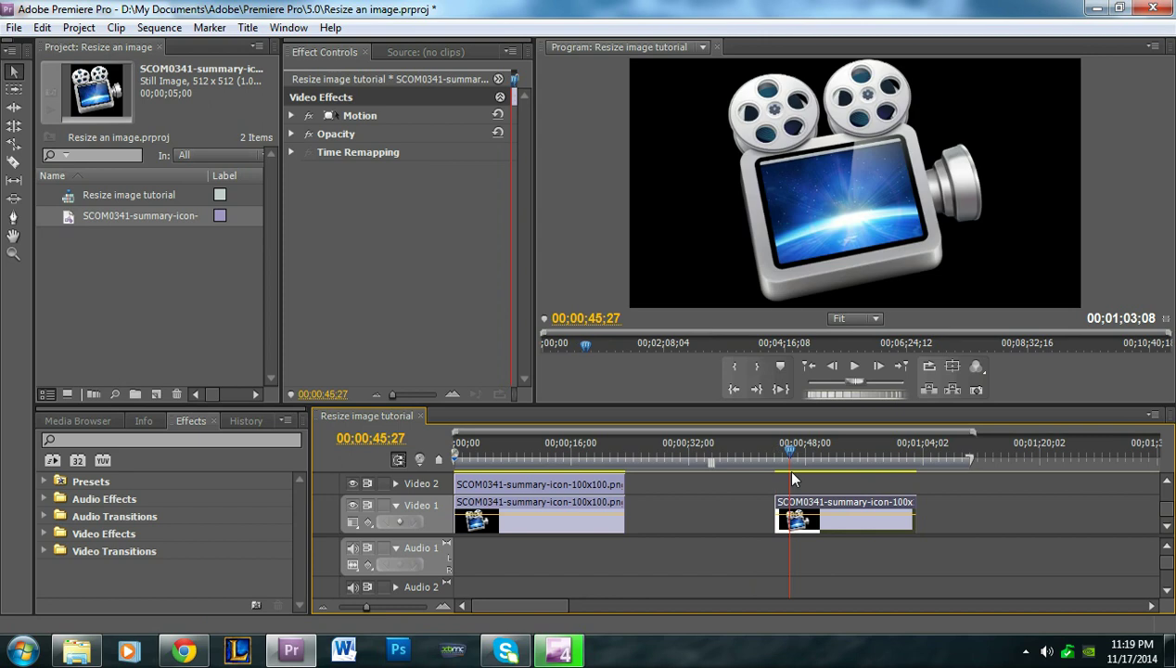
- Set the new camera-icon clip's Motion Scale to 34.0
{"action": "left_click", "coordinate": [291, 115]}
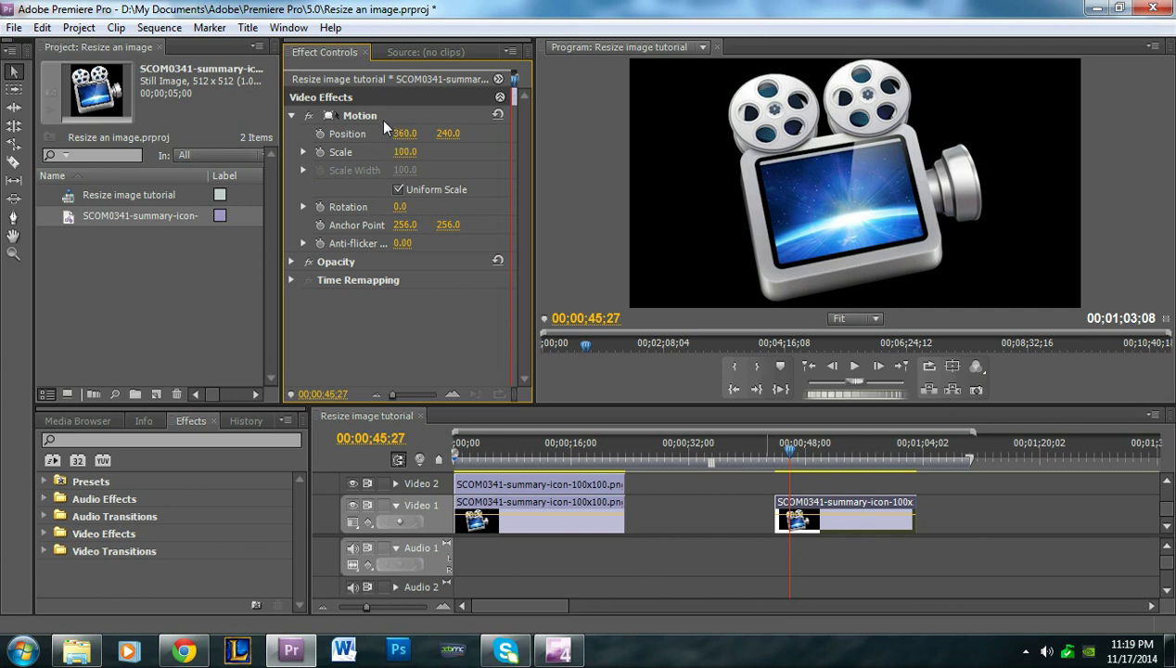
{"action": "left_click", "coordinate": [406, 152]}
{"action": "key", "text": "Return"}
{"action": "left_click_drag", "start_coordinate": [405, 152], "coordinate": [315, 152]}
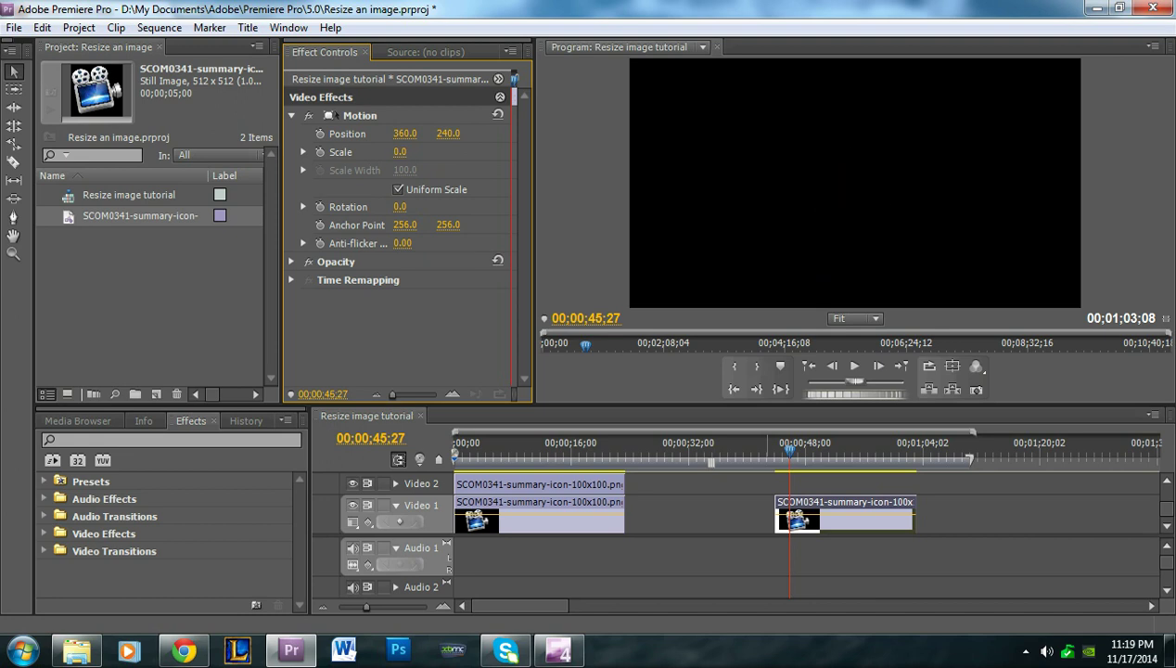
{"action": "left_click_drag", "start_coordinate": [399, 152], "coordinate": [428, 152]}
{"action": "left_click", "coordinate": [425, 110]}
{"action": "left_click", "coordinate": [405, 360]}
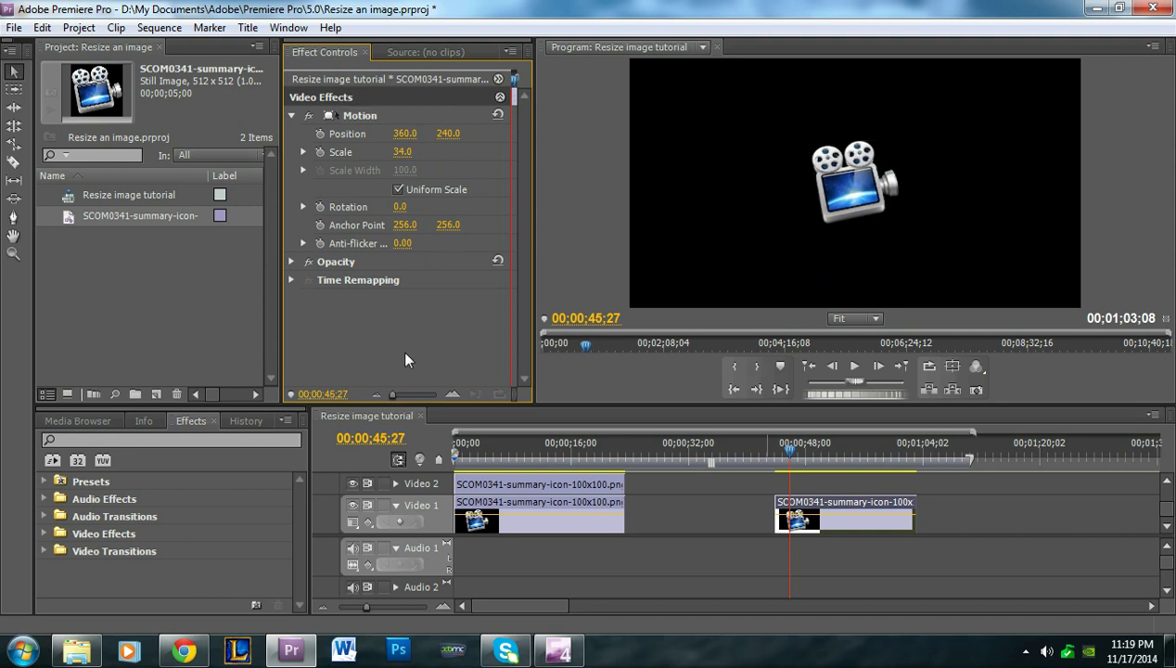
- Move the small camera icon to the lower left, position 129.7, 338.7
{"action": "left_click", "coordinate": [842, 475]}
{"action": "left_click", "coordinate": [382, 114]}
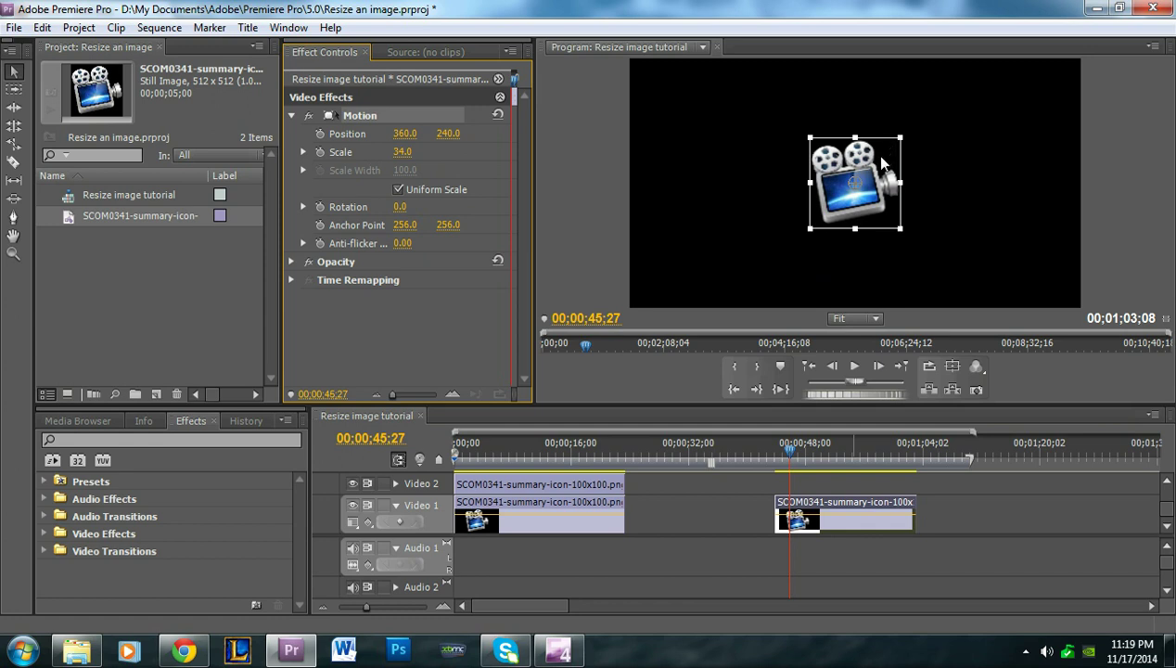
{"action": "left_click_drag", "start_coordinate": [884, 158], "coordinate": [735, 215]}
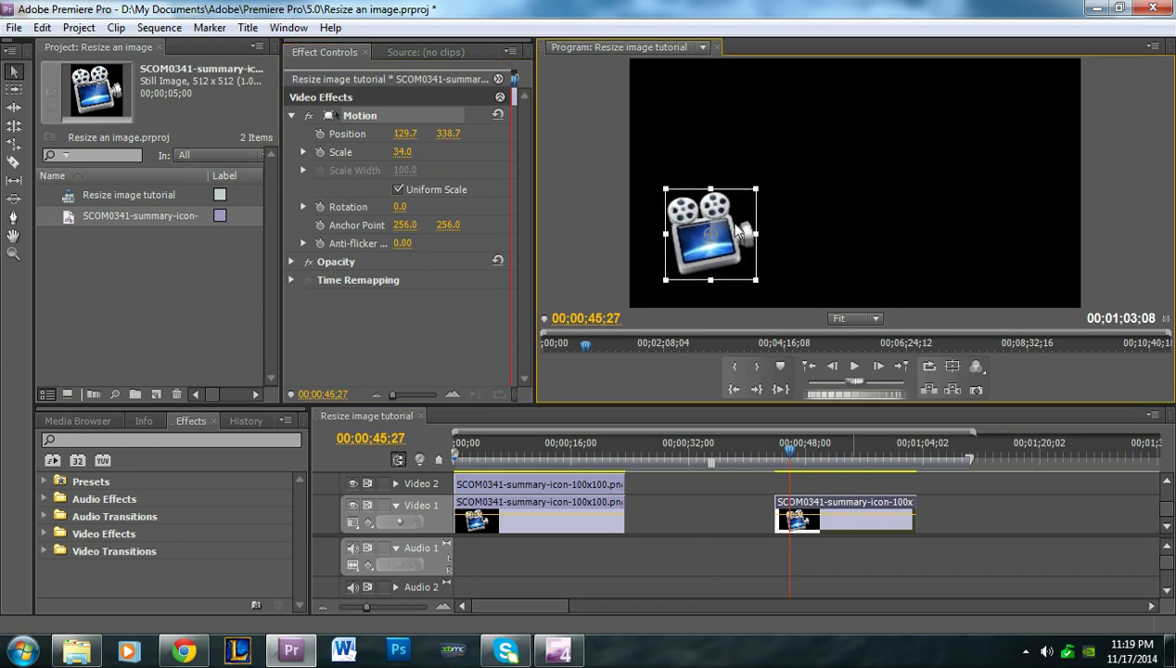
- Add another SCOM0341 copy at 45 seconds, scale it to 213, and move it onto Video 2
{"action": "left_click", "coordinate": [697, 490]}
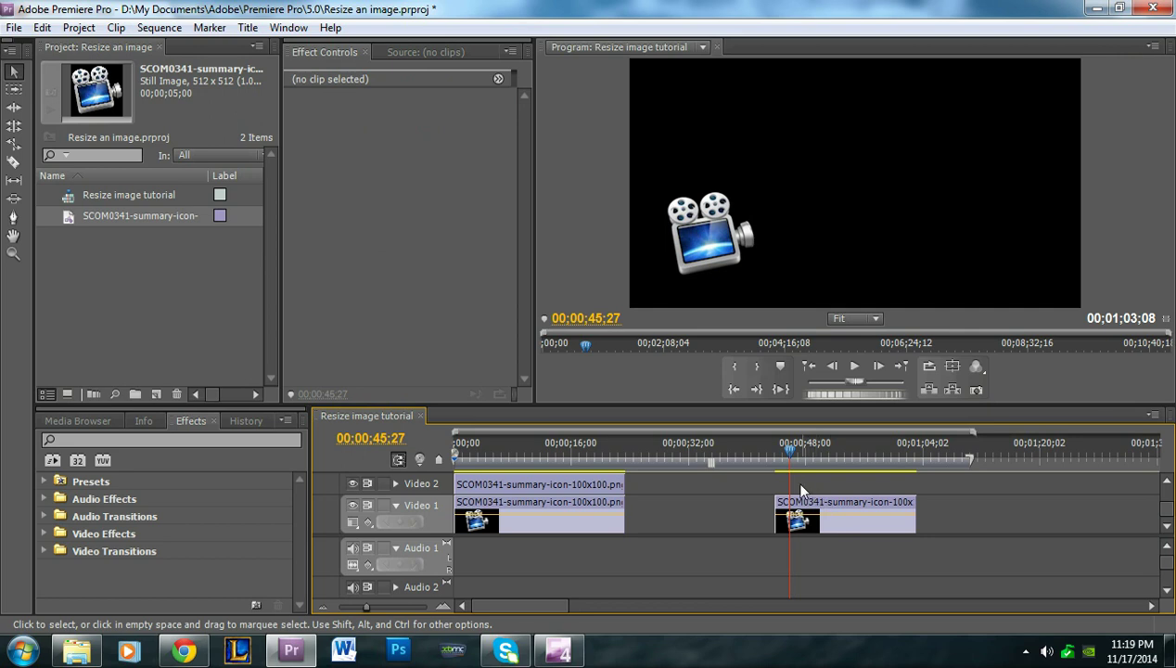
{"action": "left_click_drag", "start_coordinate": [69, 217], "coordinate": [916, 490]}
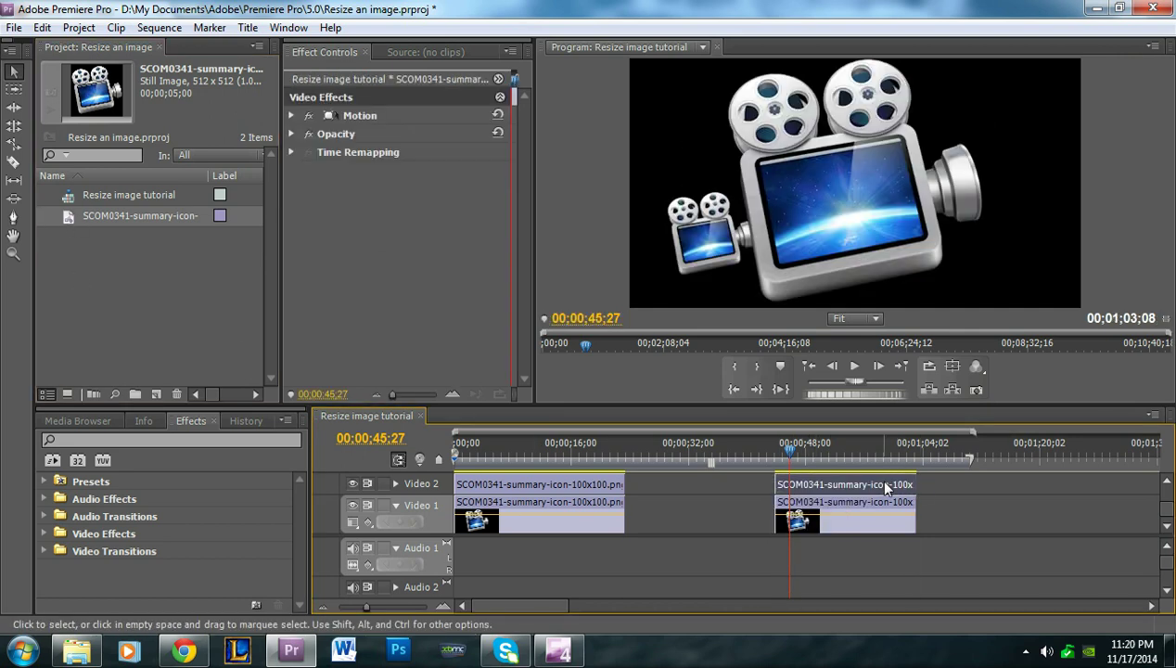
{"action": "left_click", "coordinate": [291, 115]}
{"action": "left_click_drag", "start_coordinate": [405, 157], "coordinate": [527, 196]}
{"action": "left_click", "coordinate": [405, 151]}
{"action": "type", "text": "213"}
{"action": "key", "text": "Return"}
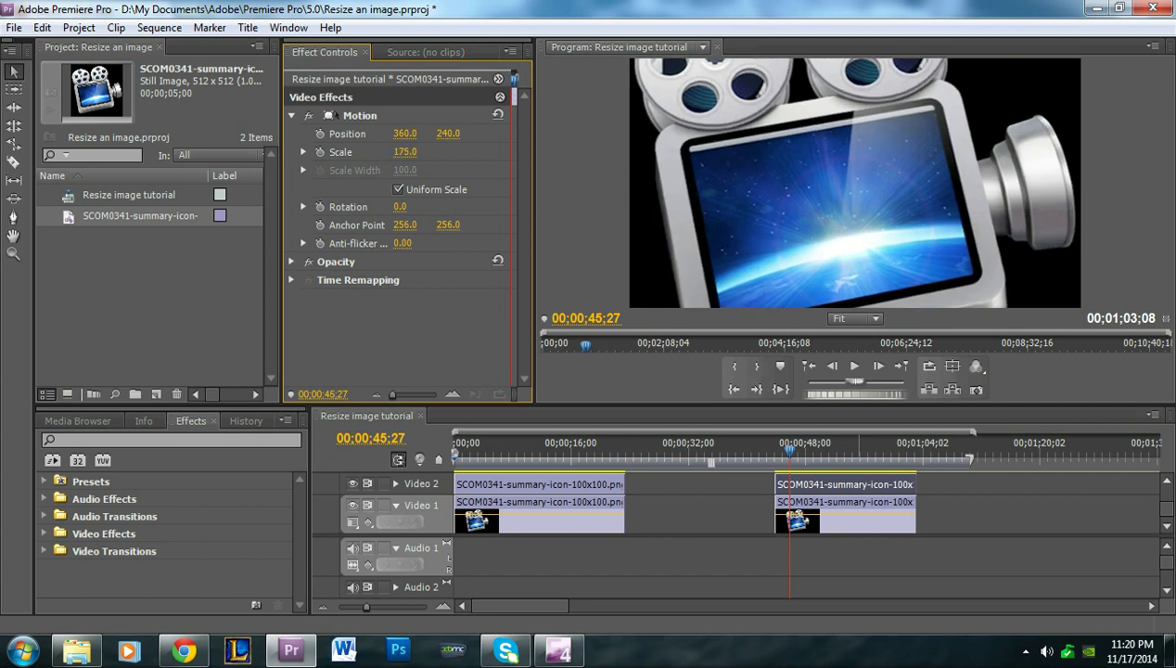
{"action": "mouse_move", "coordinate": [834, 515]}
{"action": "left_mouse_down"}
{"action": "mouse_move", "coordinate": [942, 499]}
{"action": "mouse_move", "coordinate": [968, 482]}
{"action": "mouse_move", "coordinate": [837, 506]}
{"action": "left_mouse_up"}
- Set the Video 1 camera clip to scale 150 and shift it left to 273.1, 240.0
{"action": "left_click", "coordinate": [830, 522]}
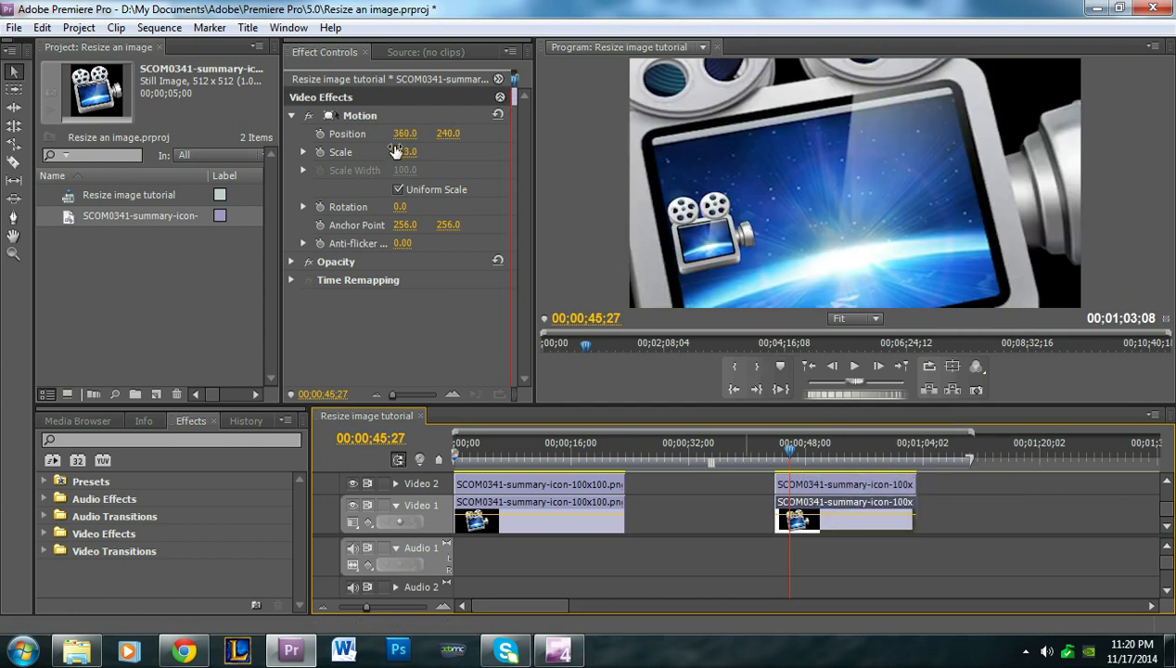
{"action": "left_click_drag", "start_coordinate": [395, 151], "coordinate": [337, 151]}
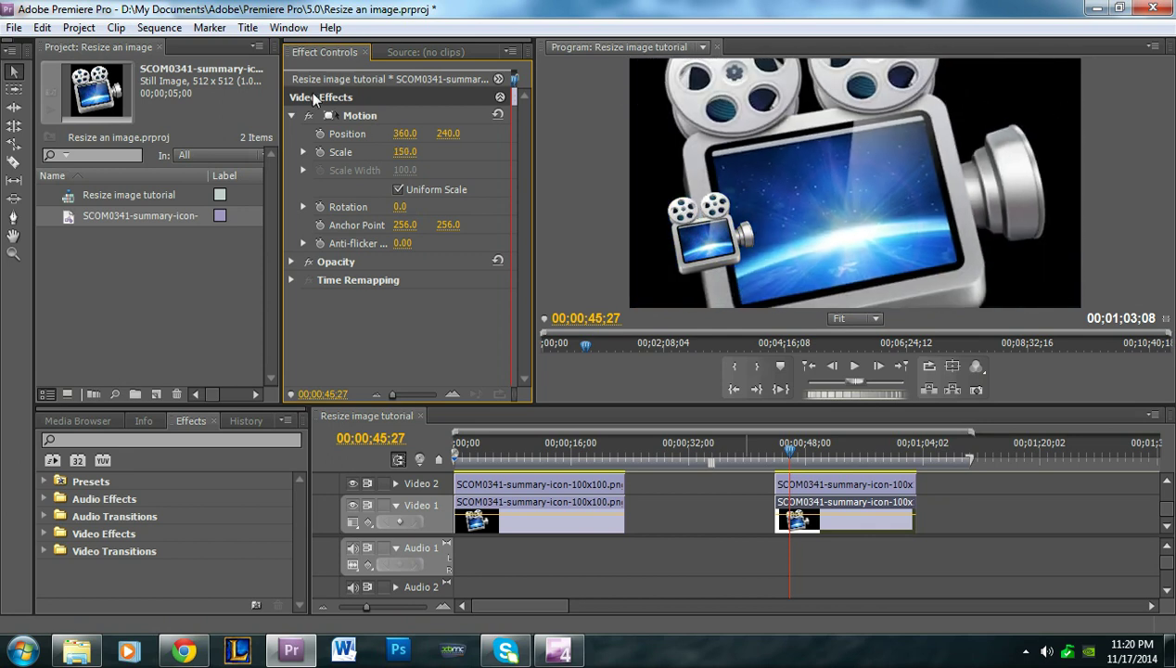
{"action": "left_click", "coordinate": [354, 115]}
{"action": "left_click_drag", "start_coordinate": [866, 165], "coordinate": [819, 179]}
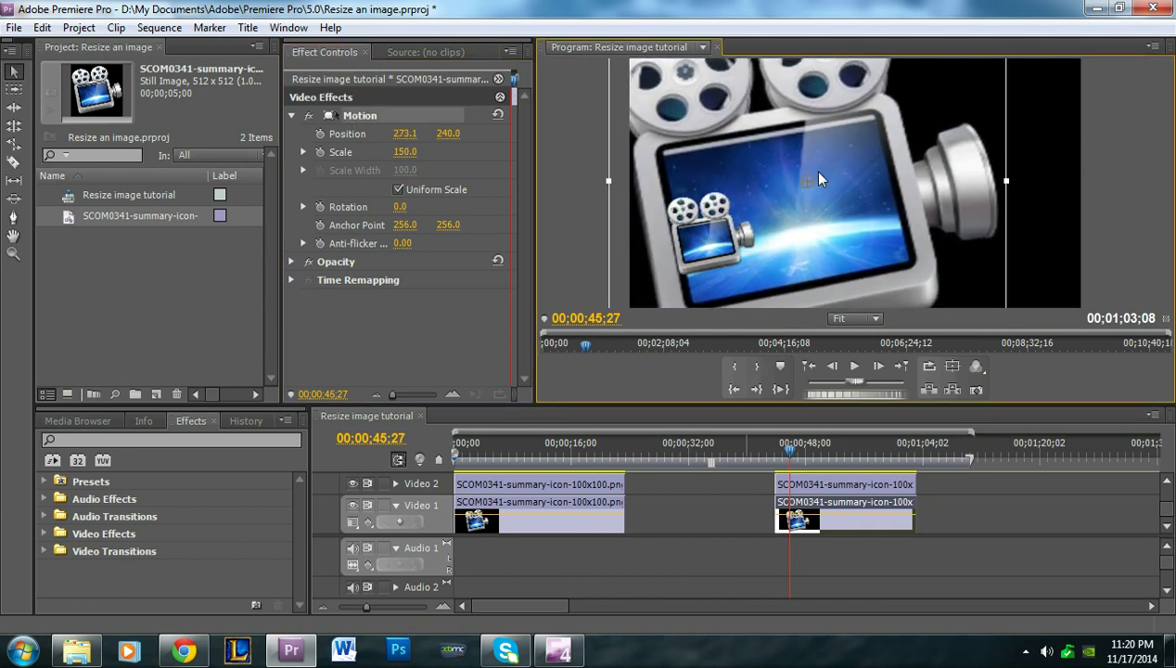
{"action": "left_click", "coordinate": [1009, 513]}
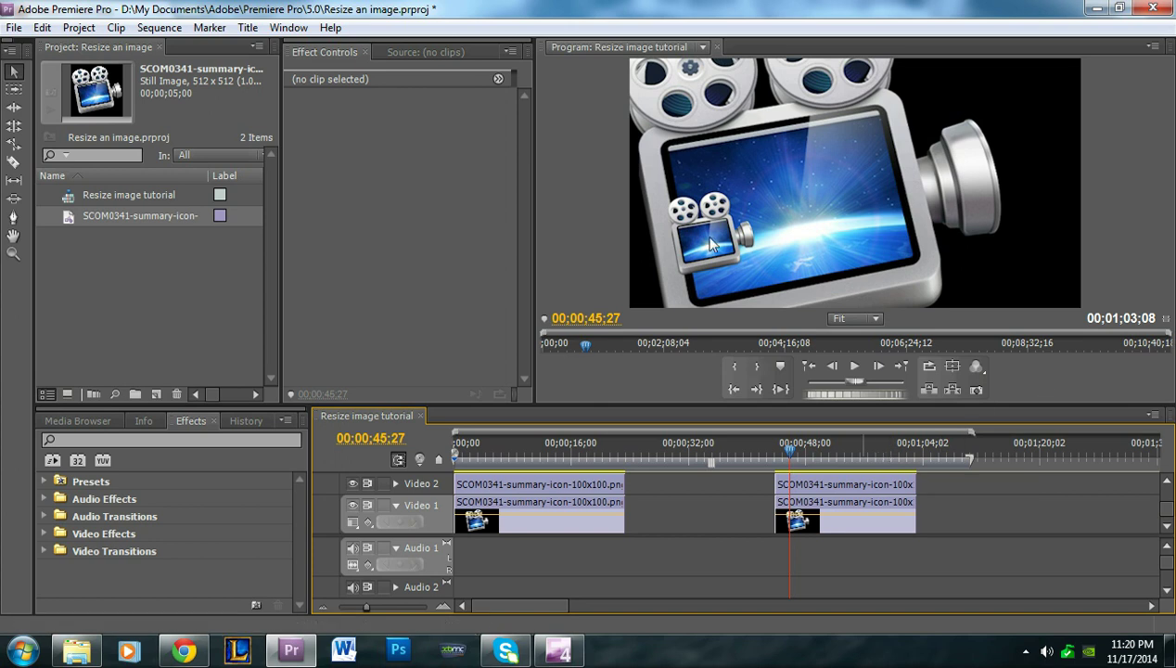
{"action": "left_click", "coordinate": [131, 297]}
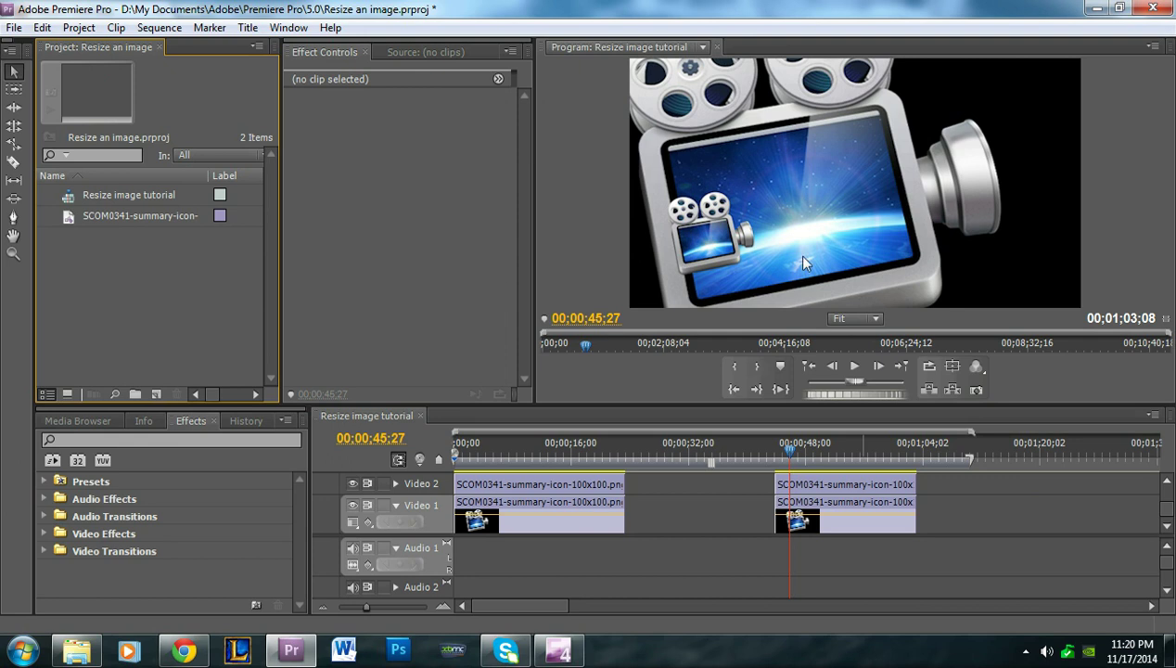